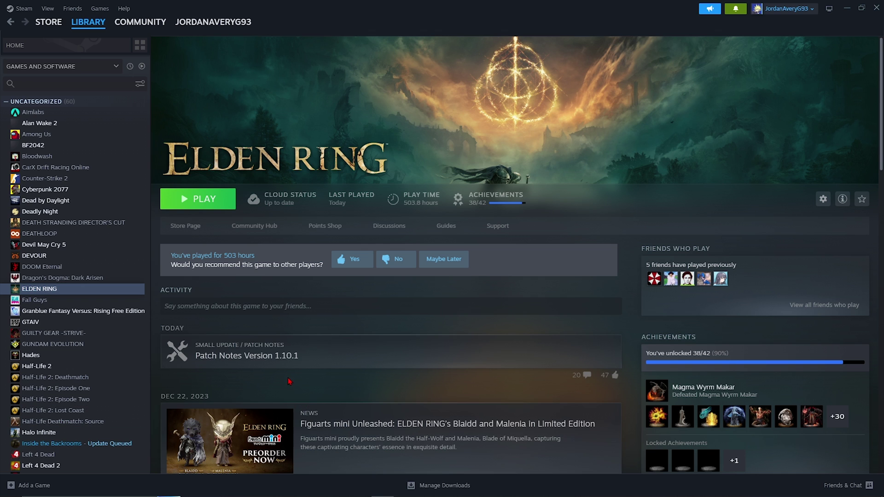
# - Read the Patch Notes Version 1.10.1 post for ELDEN RING, highlight its Easy Anti-Cheat line, and close the post
pyautogui.scroll(-2, 339, 269)
pyautogui.click(339, 270)
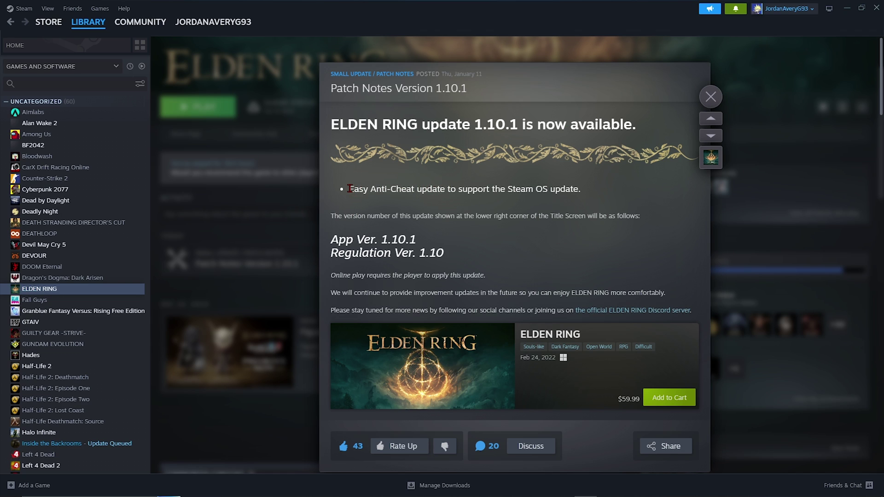
pyautogui.moveTo(349, 188); pyautogui.dragTo(579, 193)
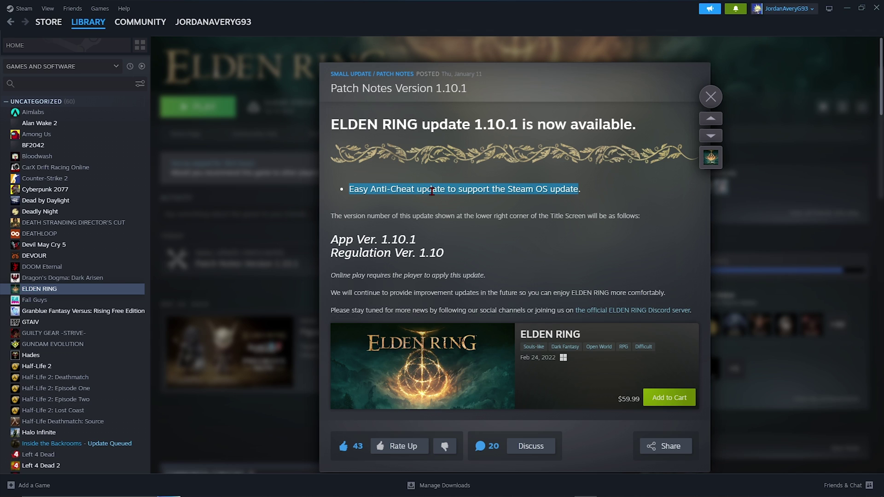
pyautogui.click(371, 191)
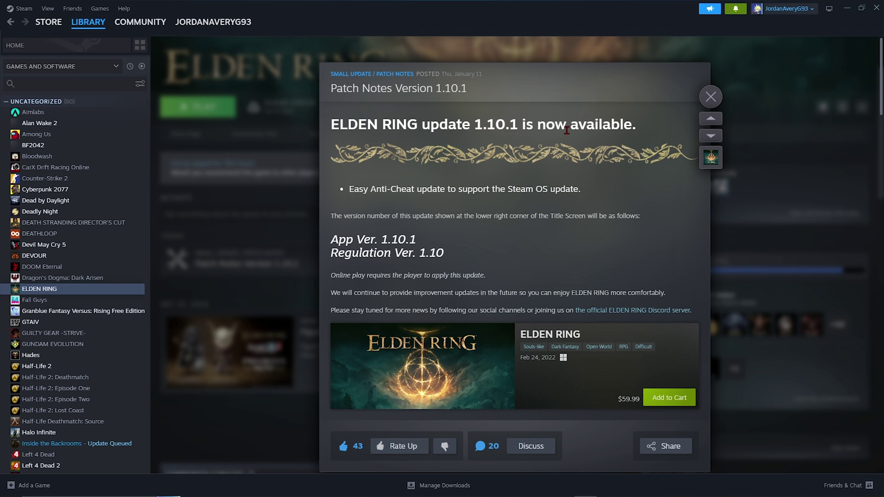
pyautogui.click(711, 98)
pyautogui.scroll(2, 499, 242)
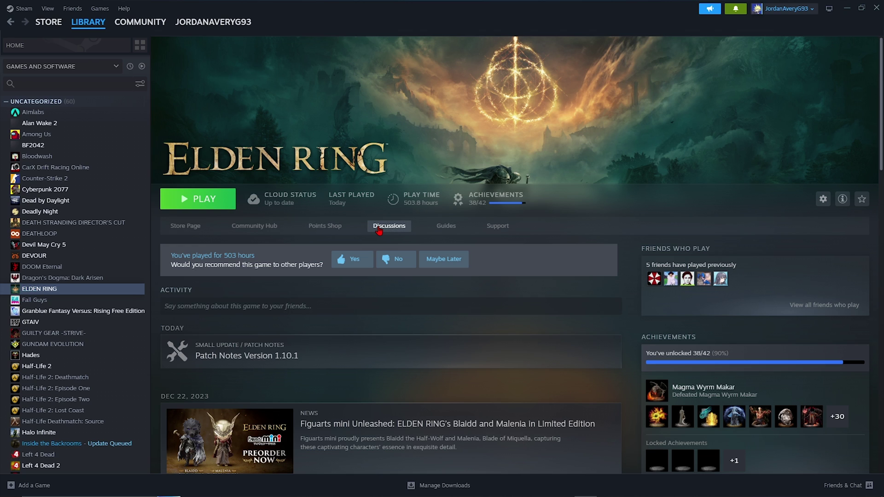
# - Reopen the ELDEN RING 1.10.1 patch notes to review the update details and version numbers, closing them when done
pyautogui.click(394, 357)
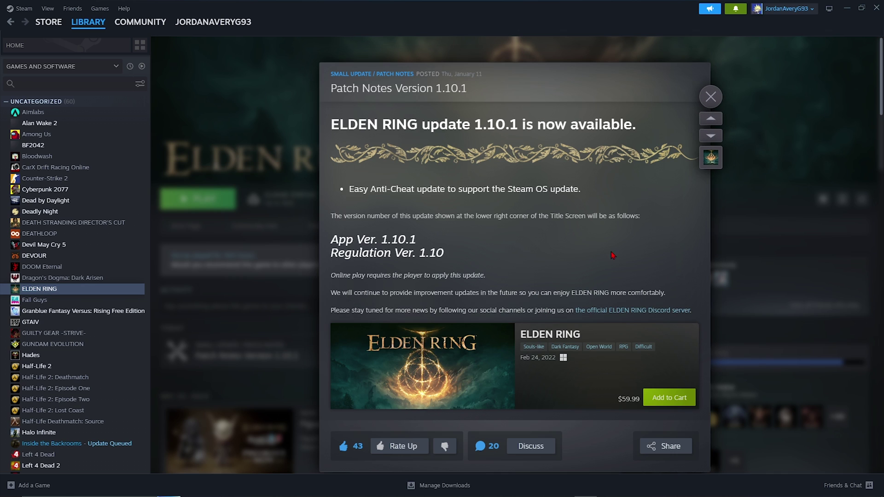
pyautogui.click(714, 97)
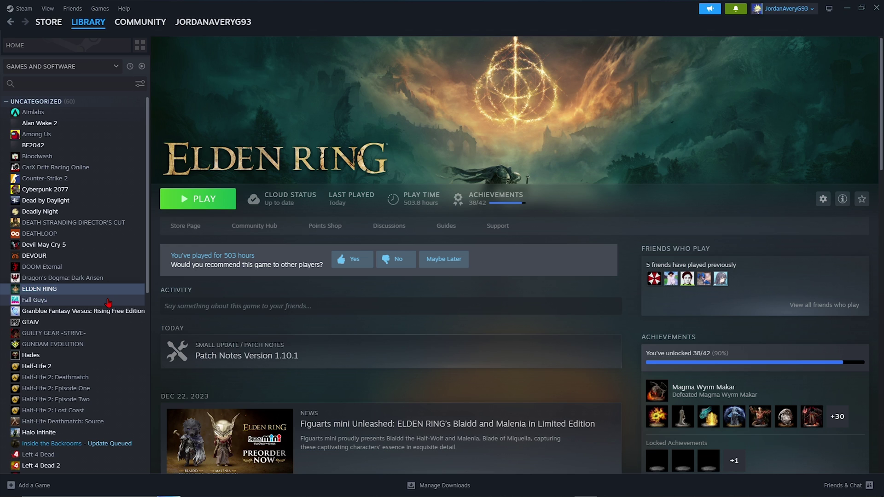
pyautogui.click(349, 361)
pyautogui.scroll(-2, 497, 199)
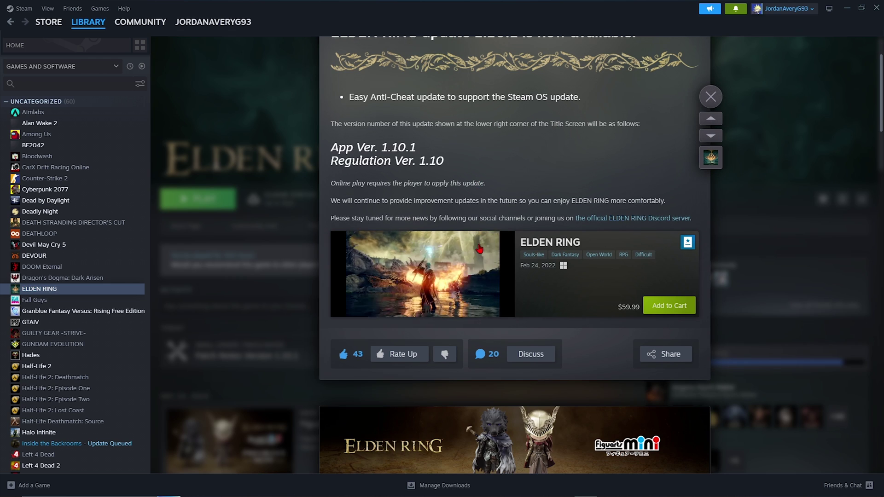
pyautogui.scroll(2, 536, 210)
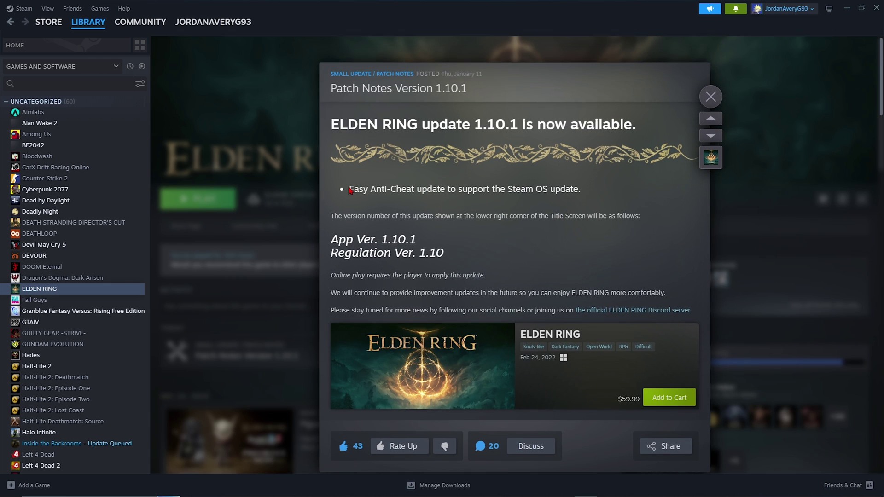
pyautogui.click(711, 97)
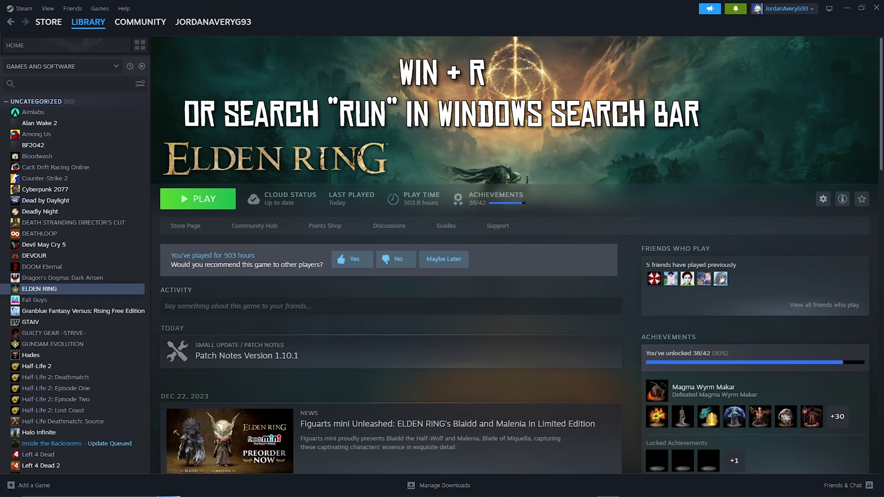
# - Open the Steam console through the Windows Run dialog with the address steam://open/console
pyautogui.press('super+r')
pyautogui.moveTo(178, 358); pyautogui.dragTo(315, 336)
pyautogui.click(319, 380)
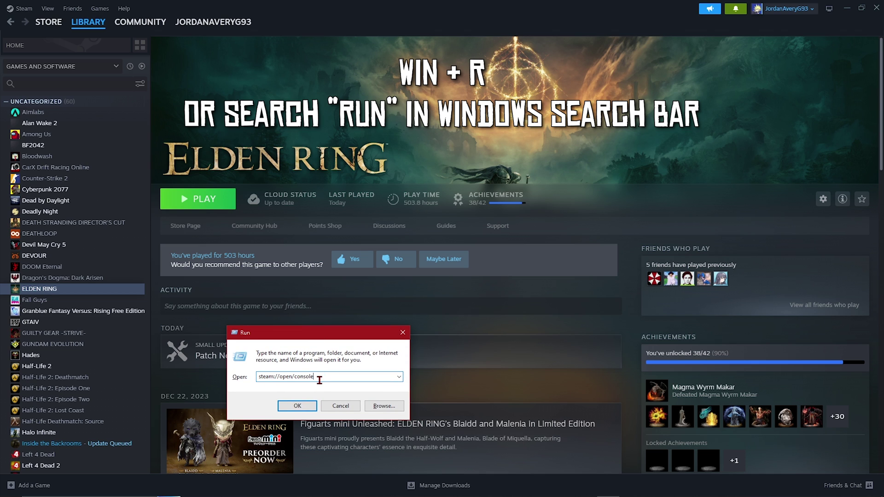
pyautogui.press('Left')
pyautogui.press('Left')
pyautogui.press('Left')
pyautogui.press('Left')
pyautogui.press('Left')
pyautogui.press('Left')
pyautogui.press('Left')
pyautogui.press('Left')
pyautogui.press('Left')
pyautogui.press('Left')
pyautogui.press('Left')
pyautogui.press('Left')
pyautogui.press('Left')
pyautogui.press('Left')
pyautogui.press('Left')
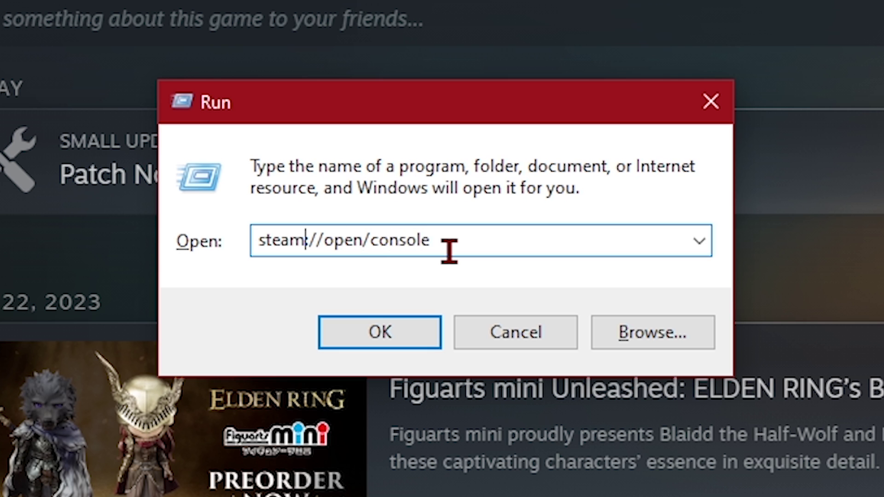
pyautogui.press('Right')
pyautogui.press('Right')
pyautogui.press('Right')
pyautogui.press('Right')
pyautogui.press('Right')
pyautogui.press('Right')
pyautogui.press('Right')
pyautogui.press('Right')
pyautogui.press('Right')
pyautogui.press('Right')
pyautogui.press('Right')
pyautogui.press('Right')
pyautogui.press('Right')
pyautogui.press('Right')
pyautogui.press('Right')
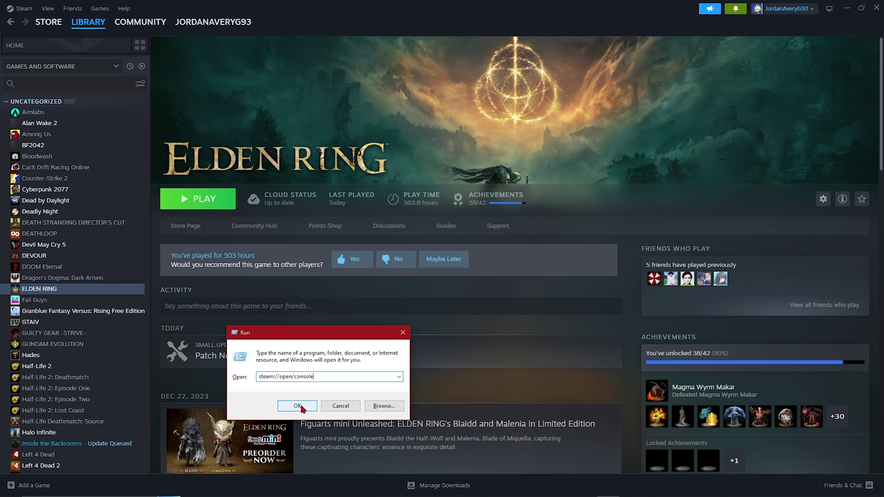
pyautogui.click(297, 405)
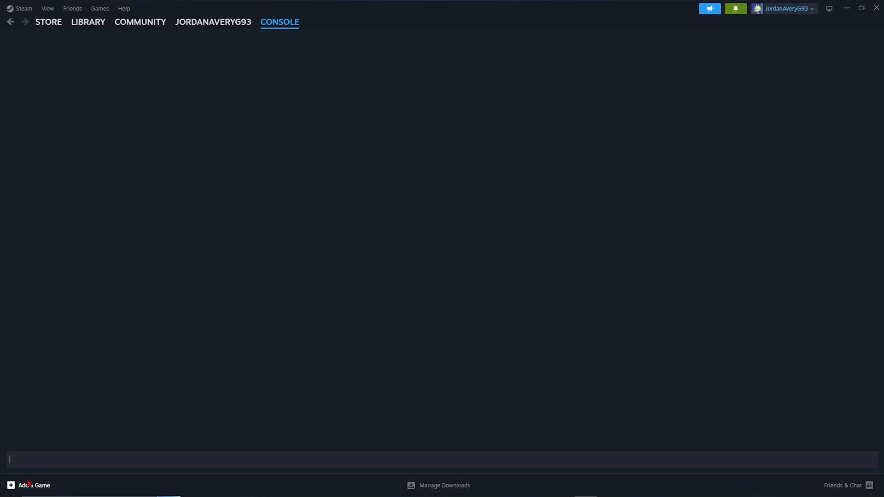
# - Switch to the browser and find the 27 July 2023 manifest ID in SteamDB's manifest list for ELDEN RING depot 1245621
pyautogui.click(92, 467)
pyautogui.hotkey('alt', 'Tab')
pyautogui.click(261, 6)
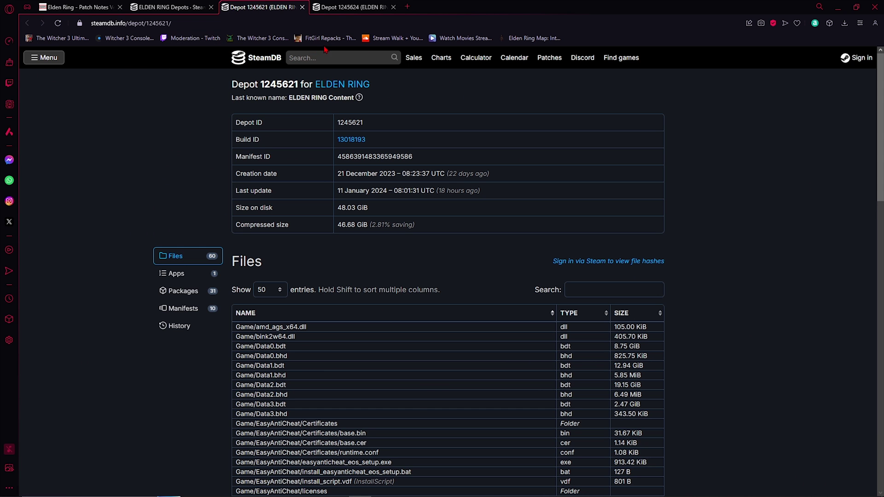
pyautogui.doubleClick(346, 123)
pyautogui.click(187, 309)
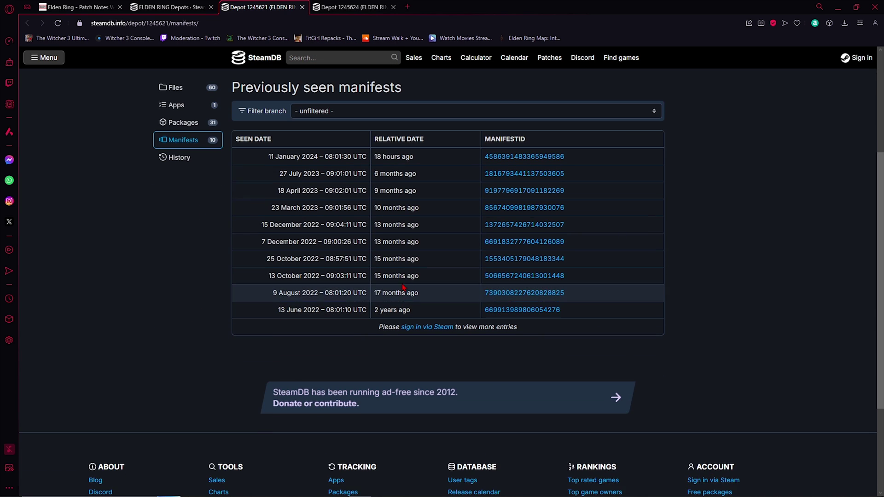
pyautogui.doubleClick(555, 178)
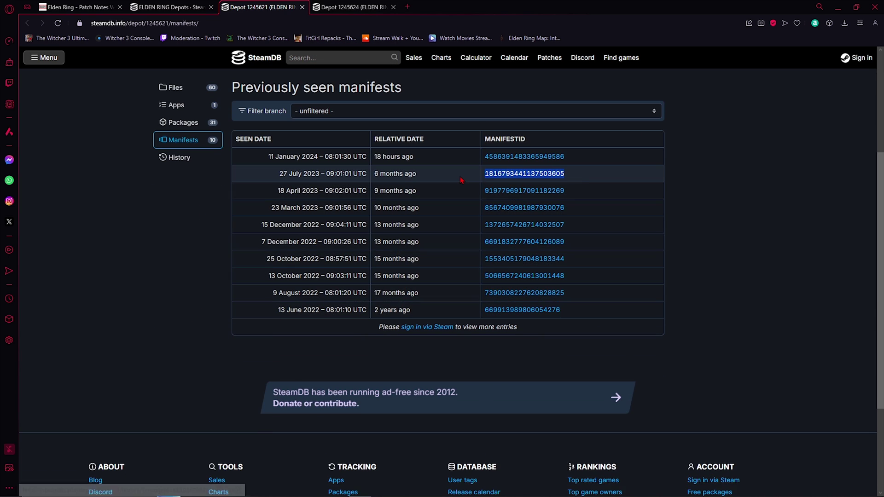
# - Look up the App ID on SteamDB's ELDEN RING Depots page and return to the Steam console
pyautogui.click(171, 7)
pyautogui.scroll(1, 299, 170)
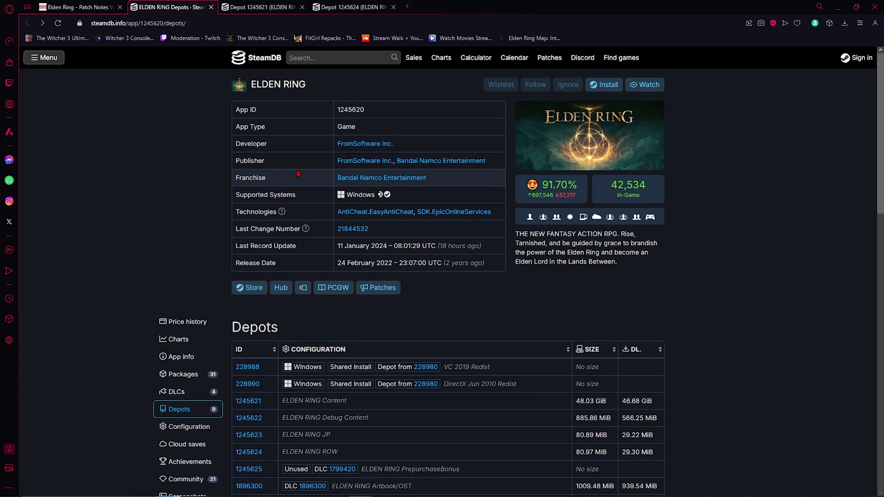
pyautogui.doubleClick(371, 110)
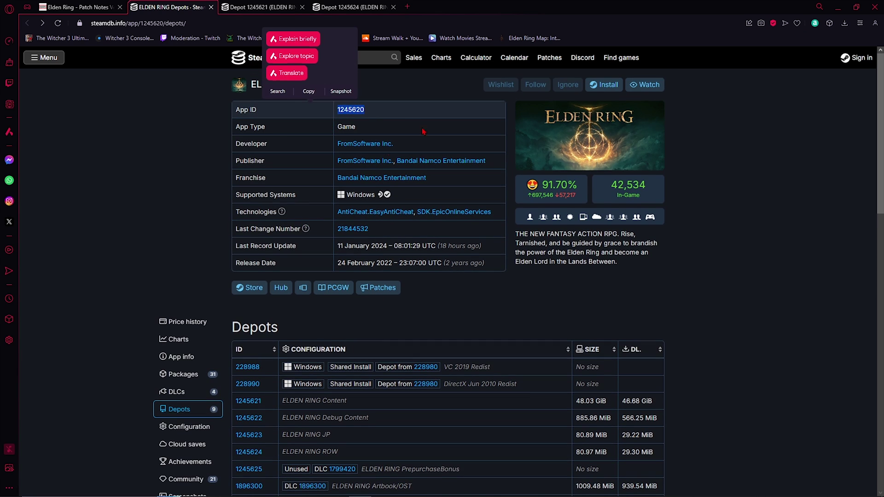
pyautogui.click(845, 8)
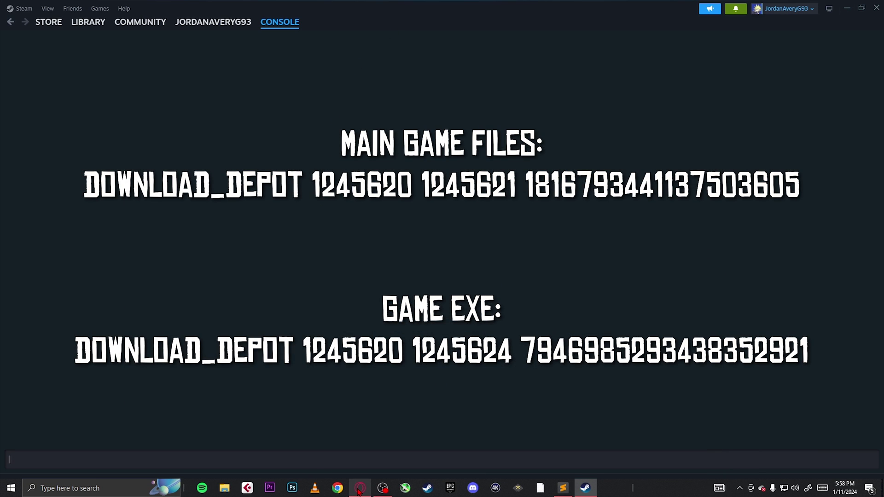
pyautogui.click(562, 488)
pyautogui.press('super+Down')
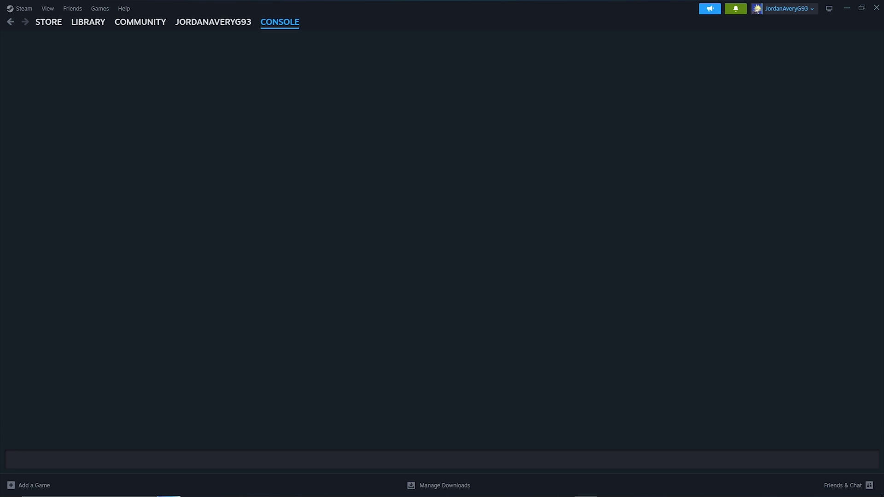
pyautogui.hotkey('ctrl', 'v')
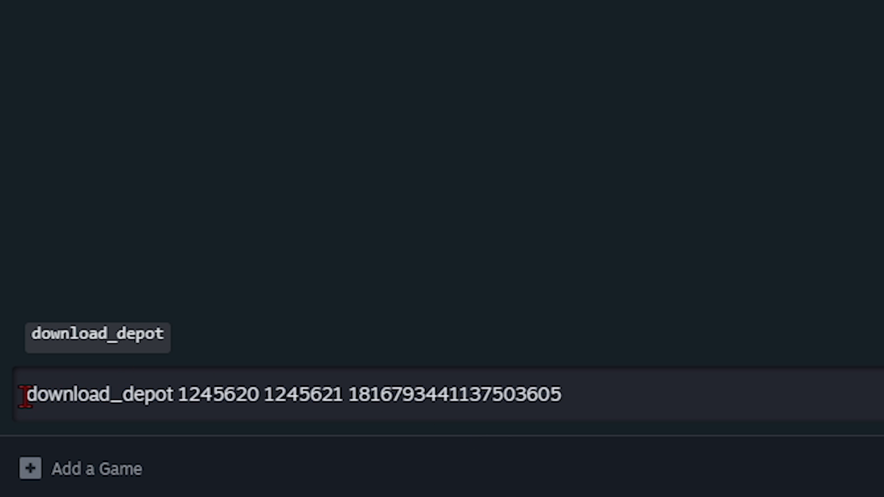
pyautogui.moveTo(26, 396); pyautogui.dragTo(576, 411)
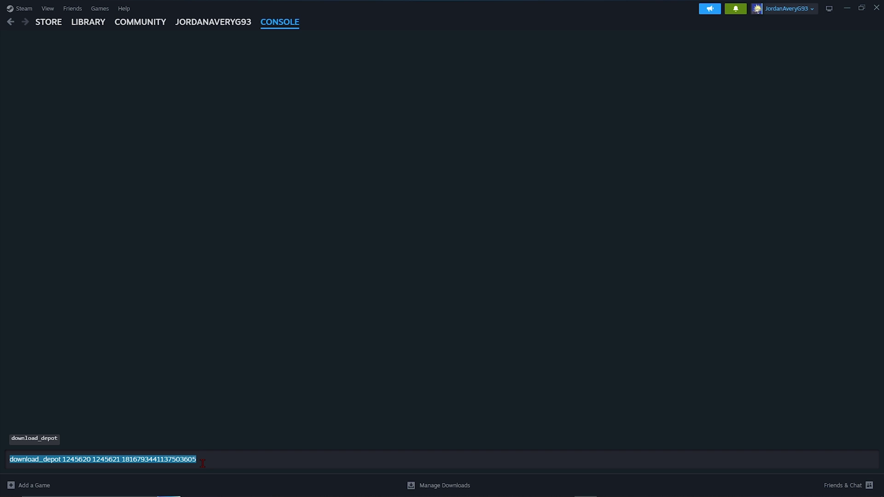
pyautogui.click(203, 463)
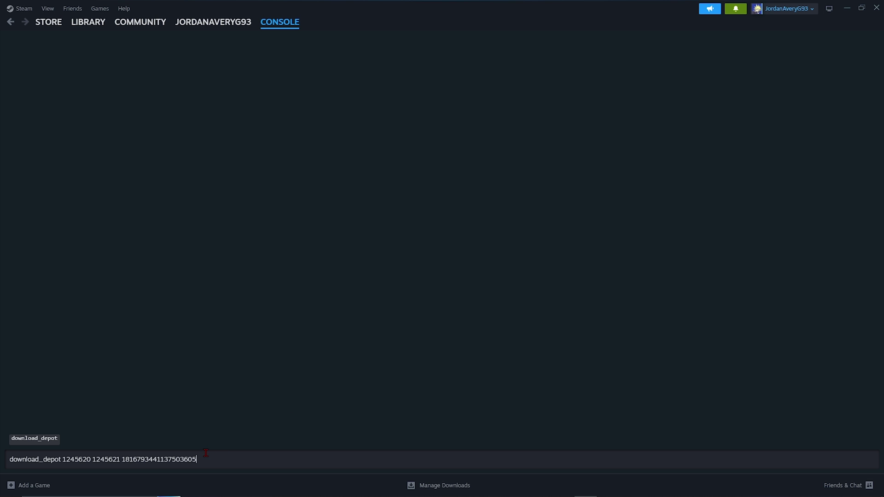
pyautogui.moveTo(207, 463); pyautogui.dragTo(8, 461)
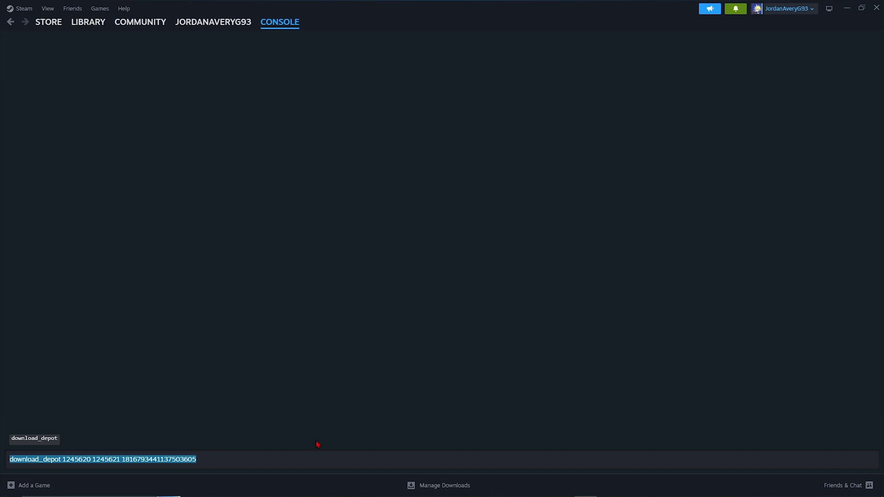
pyautogui.hotkey('ctrl', 'x')
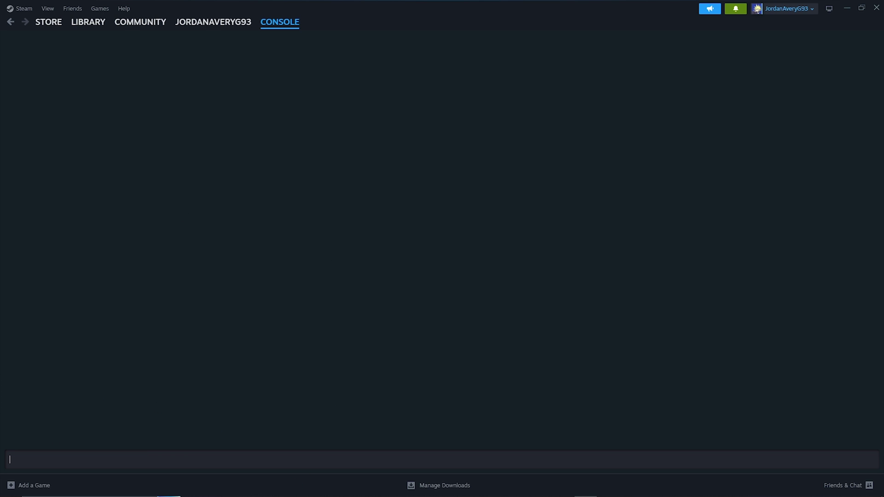
pyautogui.click(71, 460)
pyautogui.hotkey('ctrl', 'v')
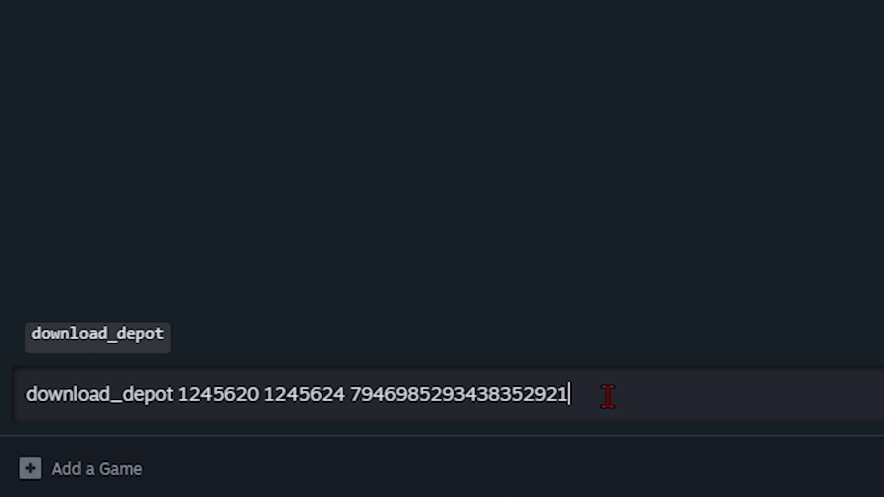
pyautogui.moveTo(209, 459); pyautogui.dragTo(10, 451)
pyautogui.moveTo(26, 377); pyautogui.dragTo(58, 385)
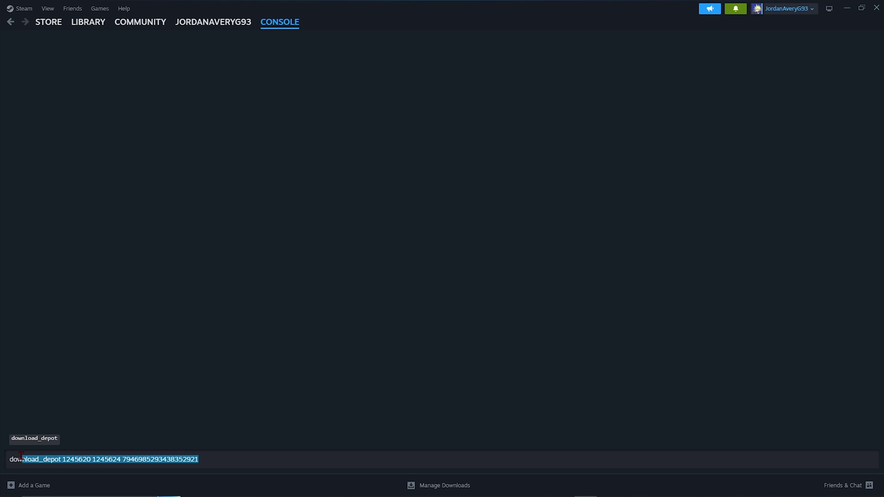
pyautogui.moveTo(21, 455); pyautogui.dragTo(12, 458)
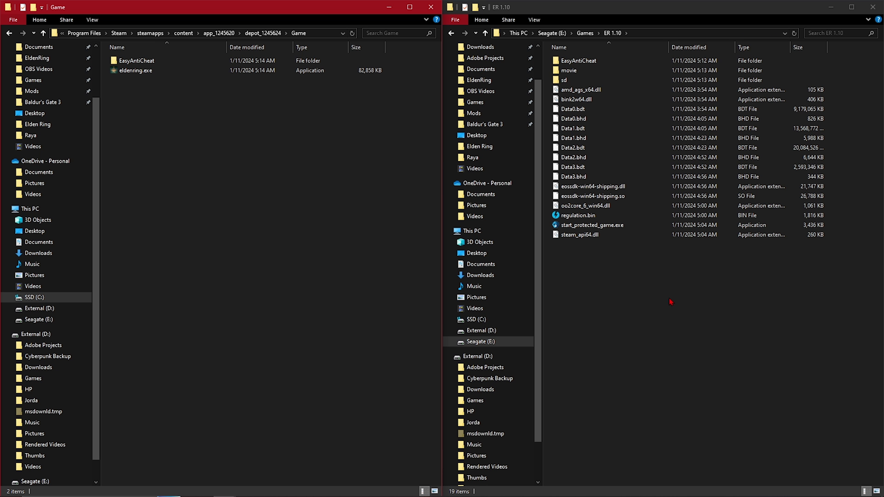
# - Examine the main game files in the ER 1.10 folder, including Data0.bdt, Data2.bdt and Data3.bdt
pyautogui.moveTo(662, 272); pyautogui.dragTo(623, 275)
pyautogui.click(573, 109)
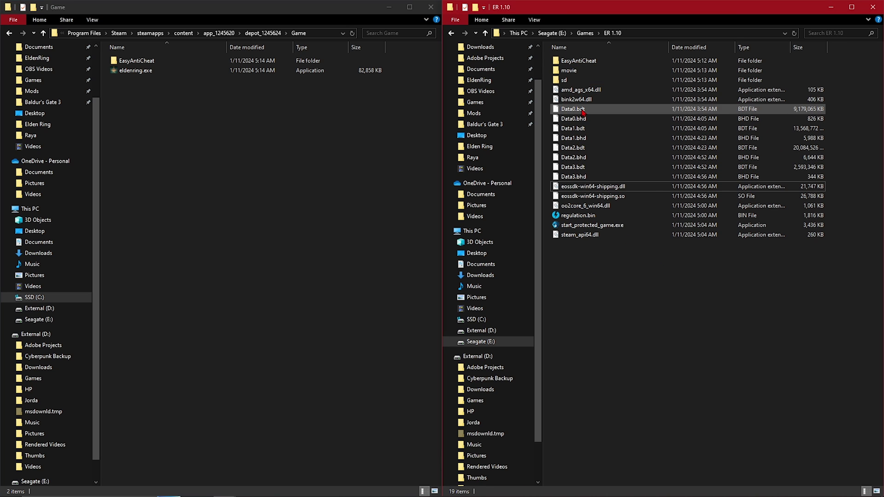
pyautogui.click(584, 147)
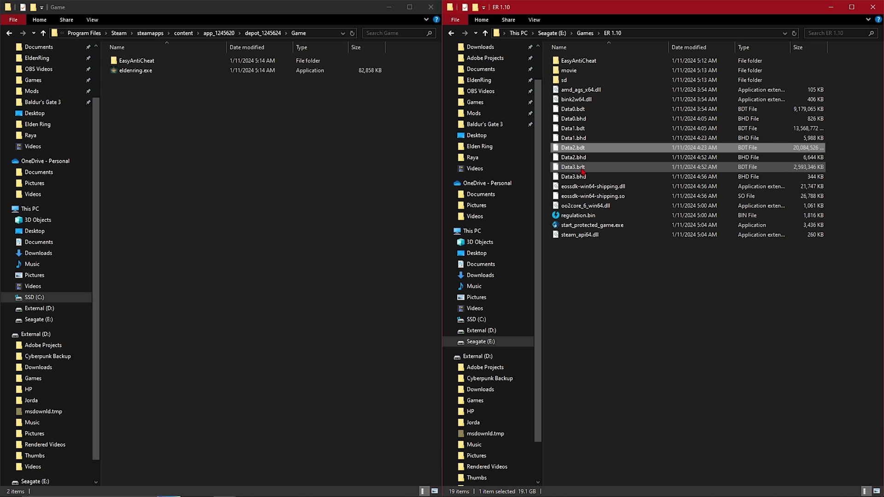
pyautogui.click(582, 169)
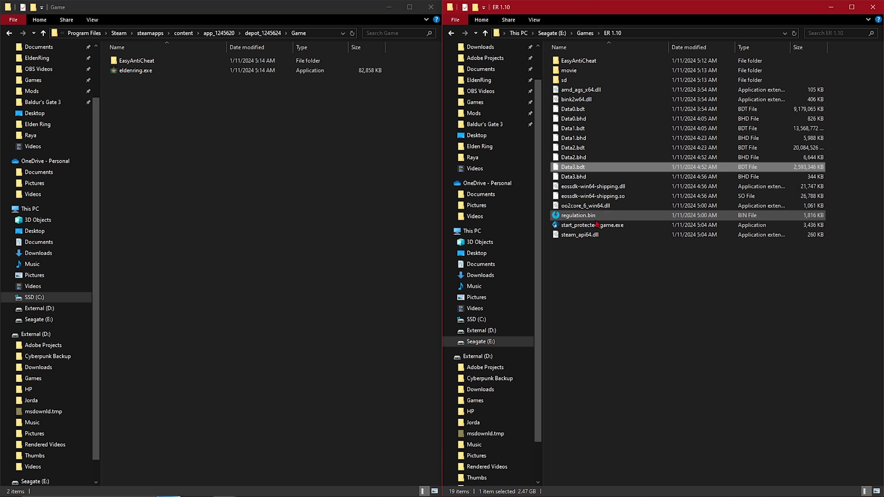
pyautogui.moveTo(590, 269); pyautogui.dragTo(574, 115)
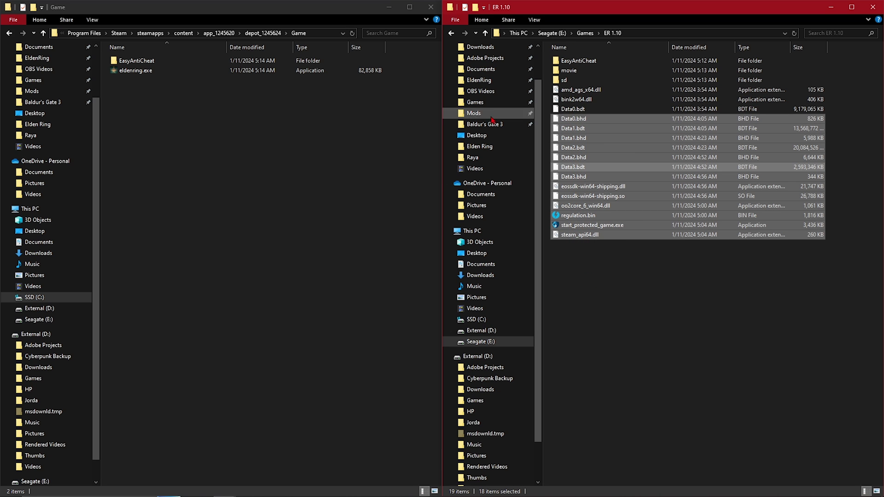
# - Copy eldenring.exe from the depot_1245624 Game folder into the ER 1.10 folder
pyautogui.click(158, 111)
pyautogui.click(139, 71)
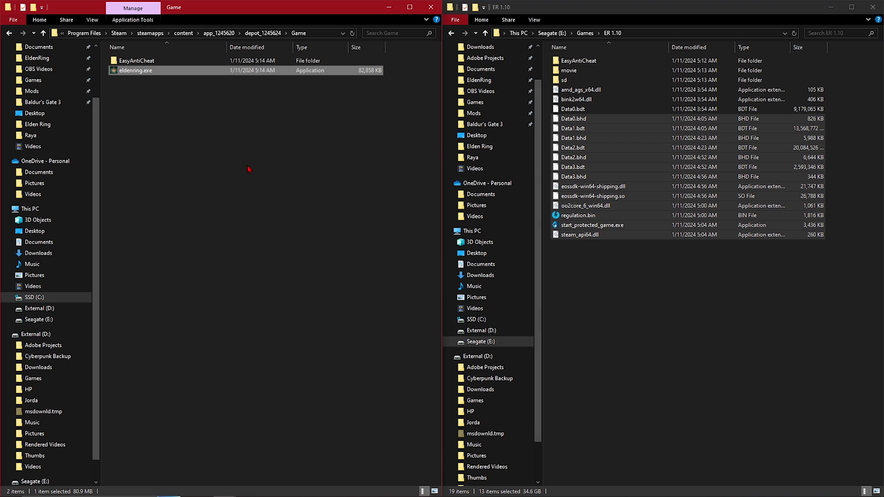
pyautogui.click(650, 285)
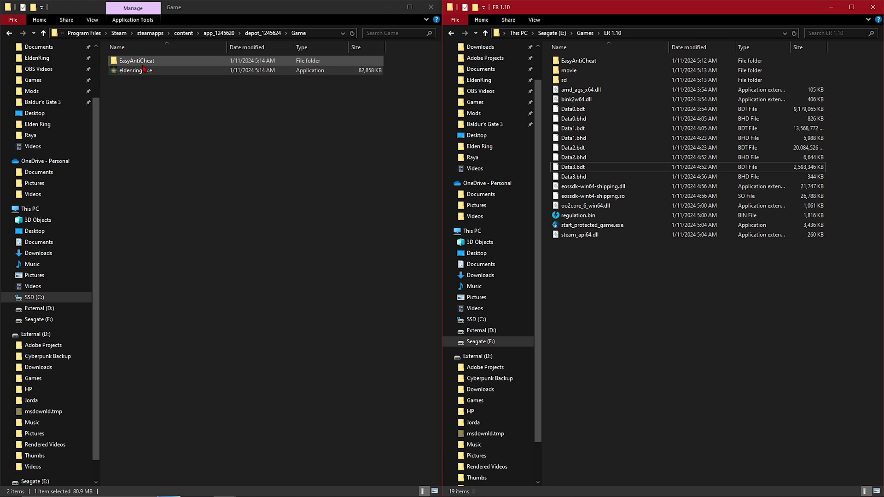
pyautogui.moveTo(134, 71); pyautogui.dragTo(655, 308)
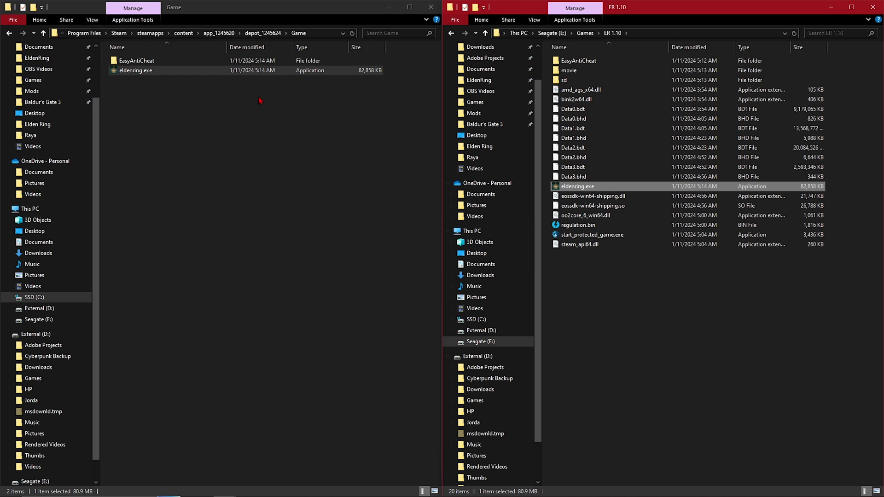
# - Switch to Steam, browse ELDEN RING's local files from the library, and look through its Game folder
pyautogui.click(134, 61)
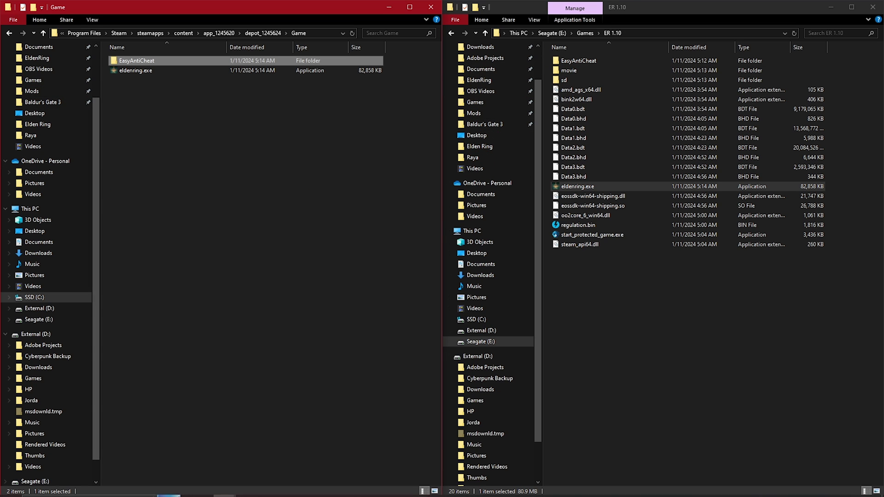
pyautogui.moveTo(359, 493)
pyautogui.click(585, 489)
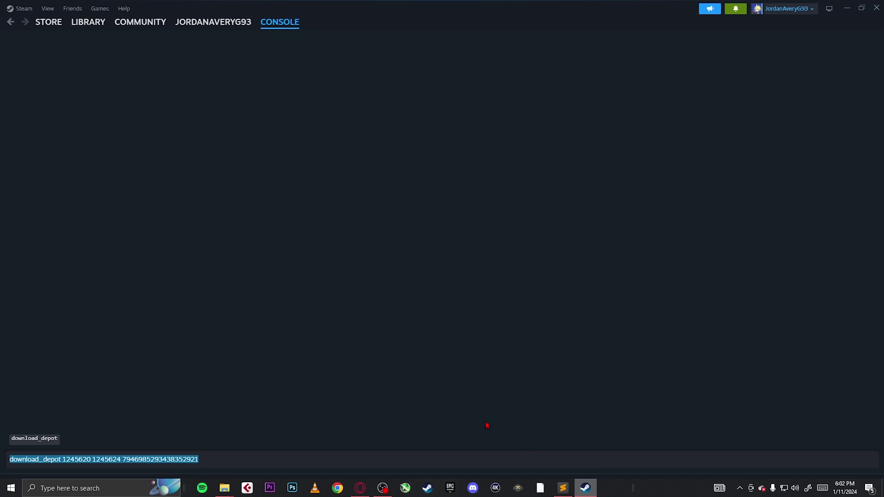
pyautogui.click(92, 23)
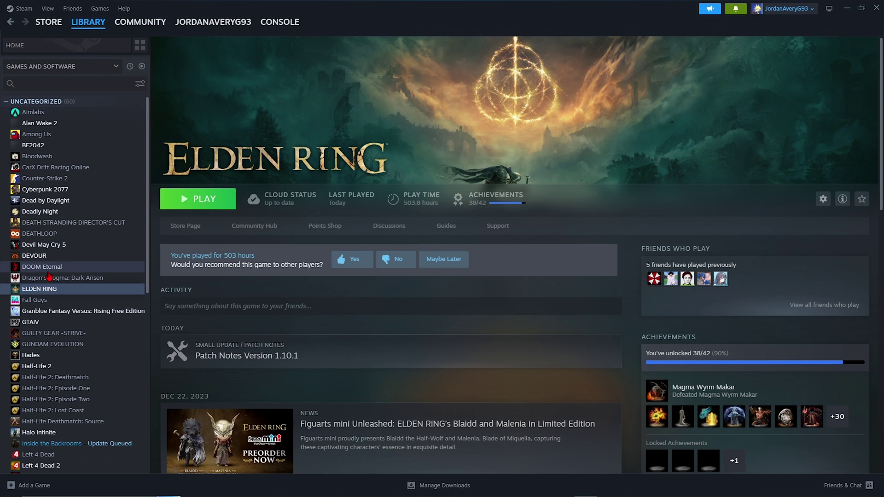
pyautogui.rightClick(44, 290)
pyautogui.moveTo(86, 349)
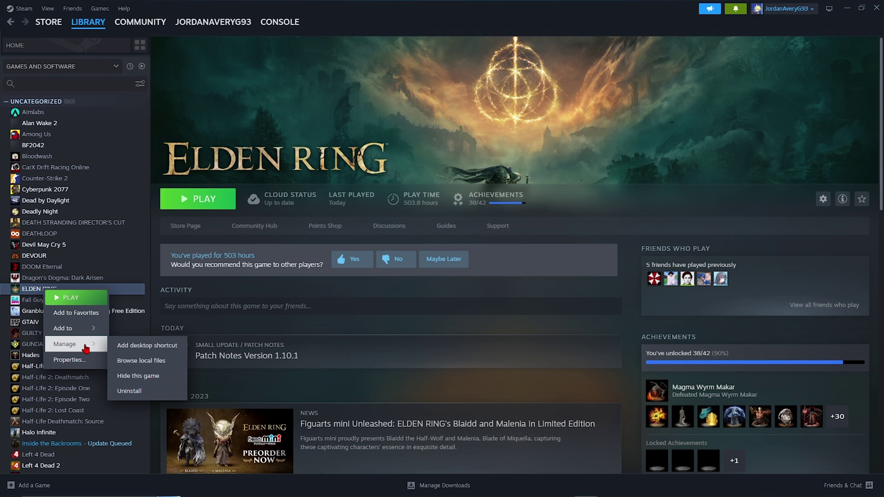
pyautogui.click(141, 361)
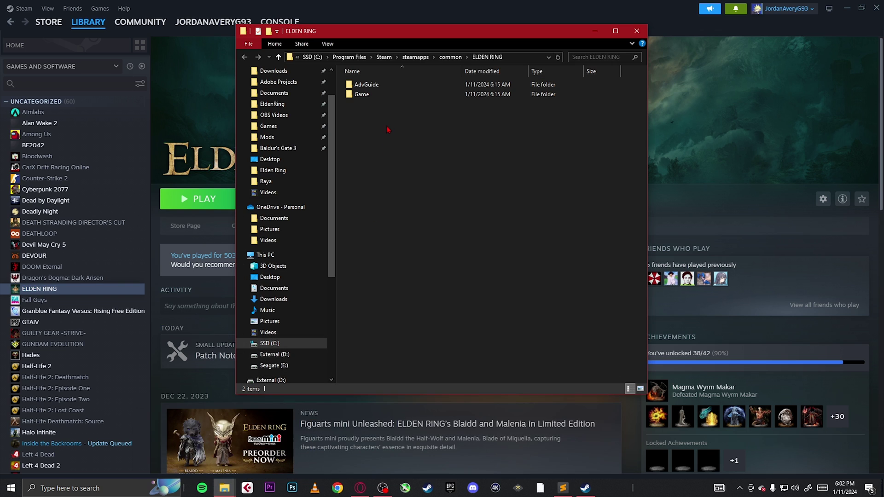
pyautogui.doubleClick(363, 94)
pyautogui.moveTo(453, 34); pyautogui.dragTo(323, 28)
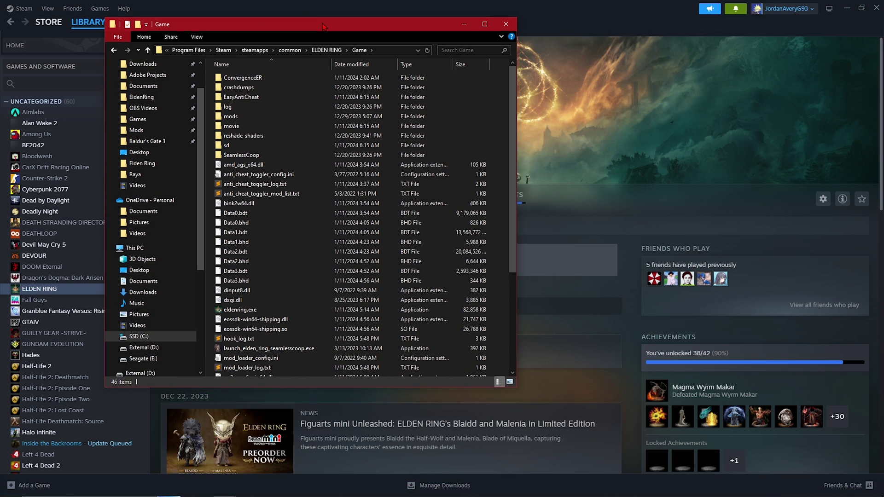
pyautogui.scroll(-5, 302, 168)
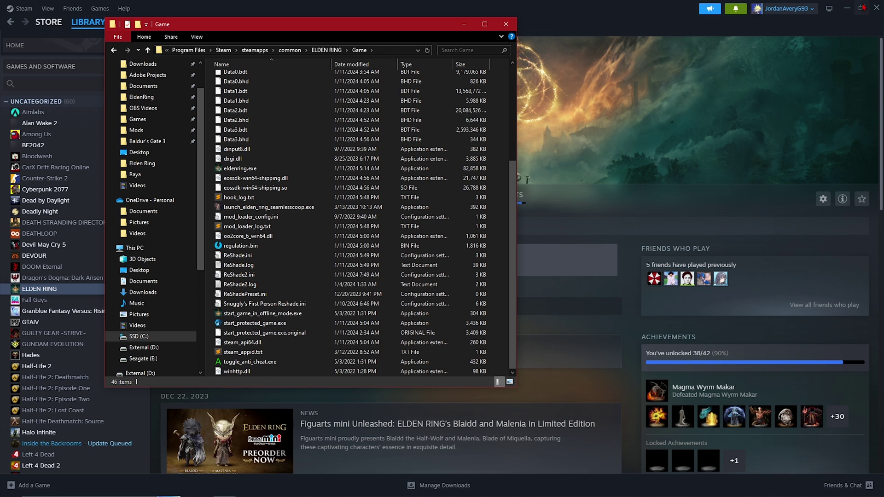
# - Minimize Steam and try to copy all files from the ER 1.10 folder into ELDEN RING's installed Game folder
pyautogui.click(852, 21)
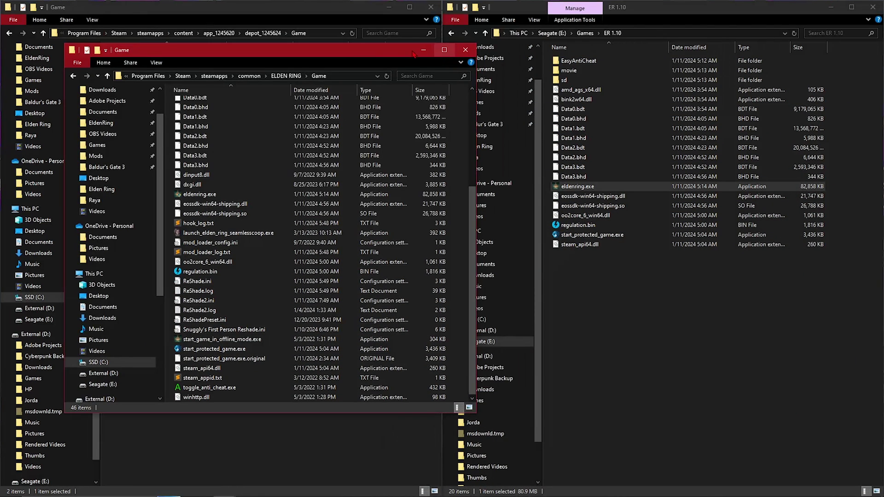
pyautogui.moveTo(358, 47); pyautogui.dragTo(346, 31)
pyautogui.scroll(5, 235, 158)
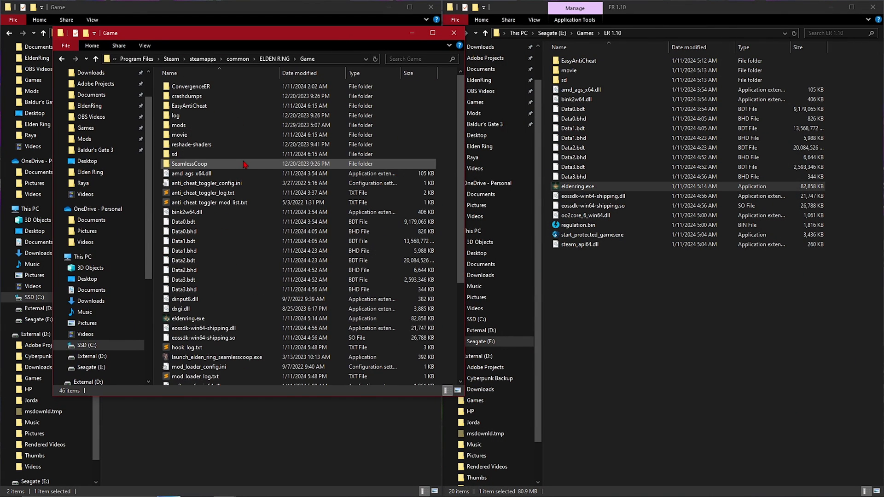
pyautogui.moveTo(670, 286); pyautogui.dragTo(570, 60)
pyautogui.moveTo(598, 235); pyautogui.dragTo(258, 268)
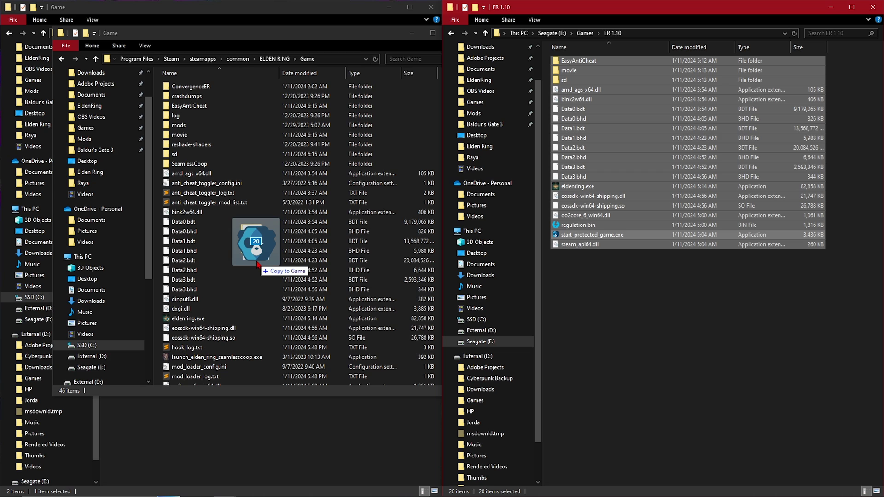
pyautogui.moveTo(258, 263); pyautogui.dragTo(646, 299)
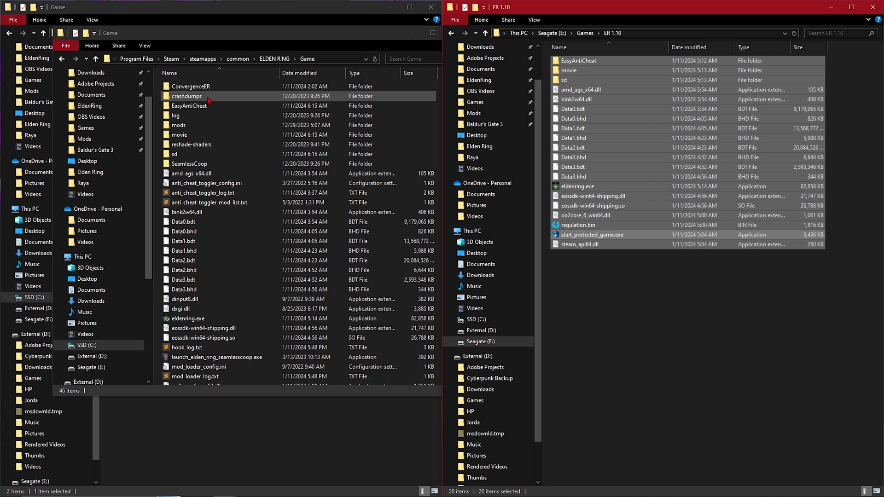
# - Open the ConvergenceER folder, switch to ELDEN RING The Convergence, and continue the saved game
pyautogui.doubleClick(186, 87)
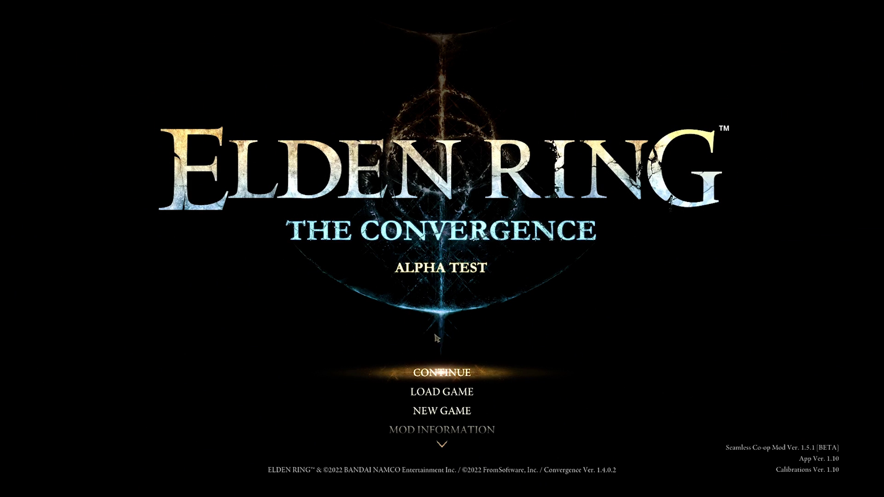
pyautogui.click(431, 382)
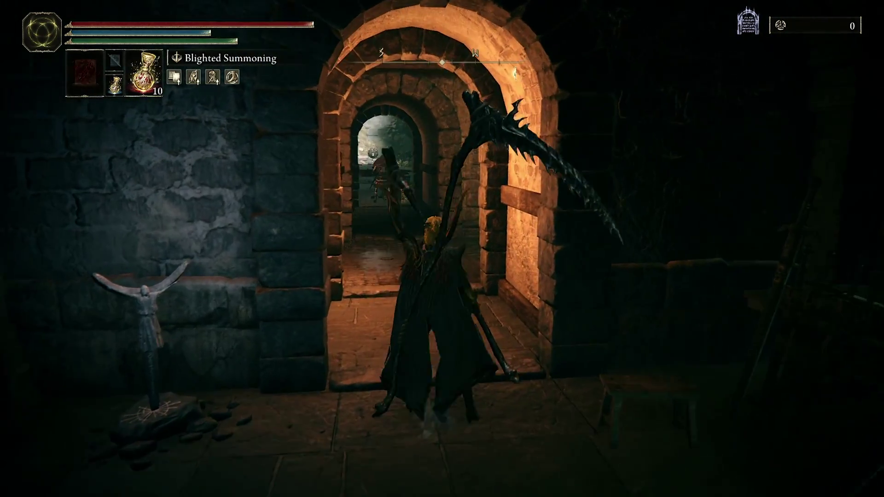
# - Quit the running game to the title menu through its System settings
pyautogui.press('Escape')
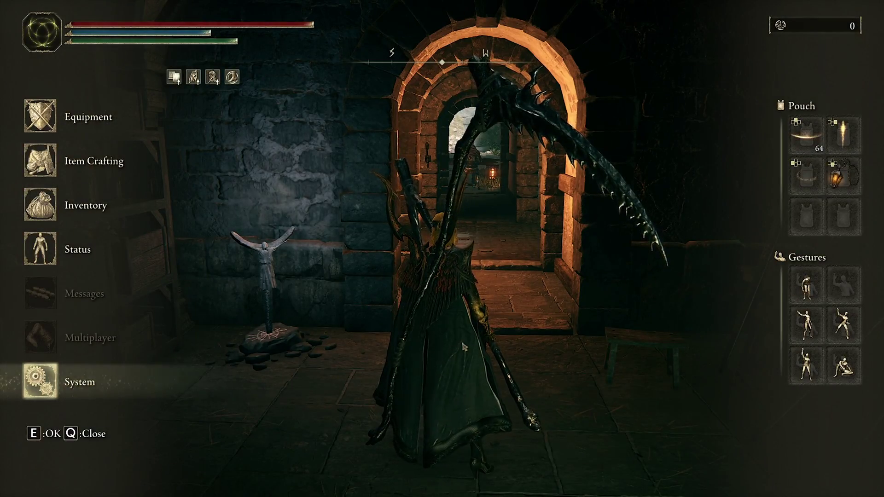
pyautogui.press('e')
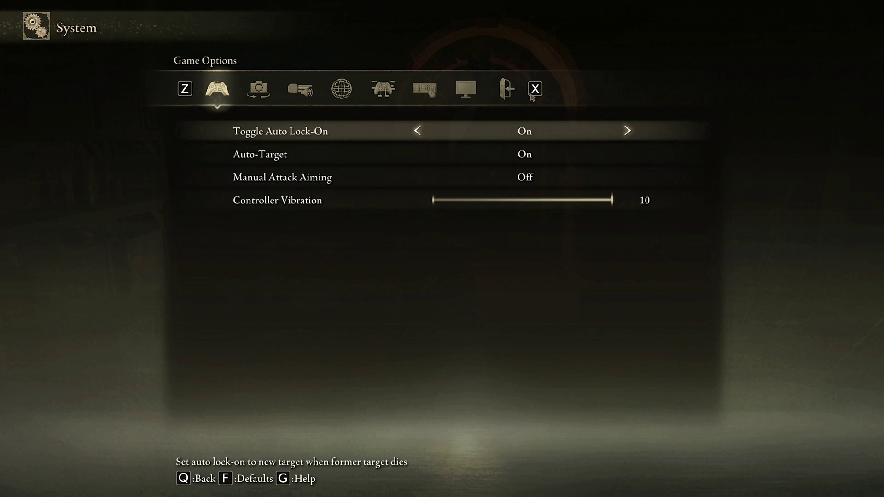
pyautogui.press('z')
pyautogui.press('z')
pyautogui.press('x')
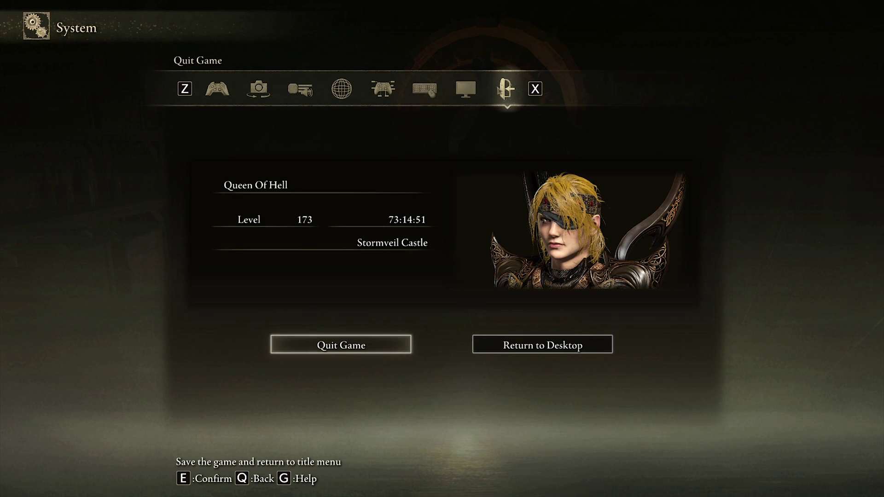
pyautogui.click(357, 347)
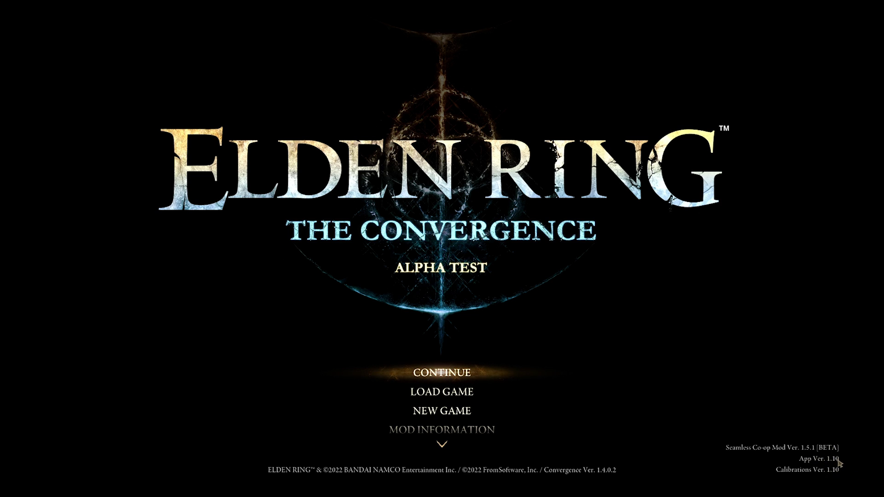
pyautogui.scroll(-2, 433, 406)
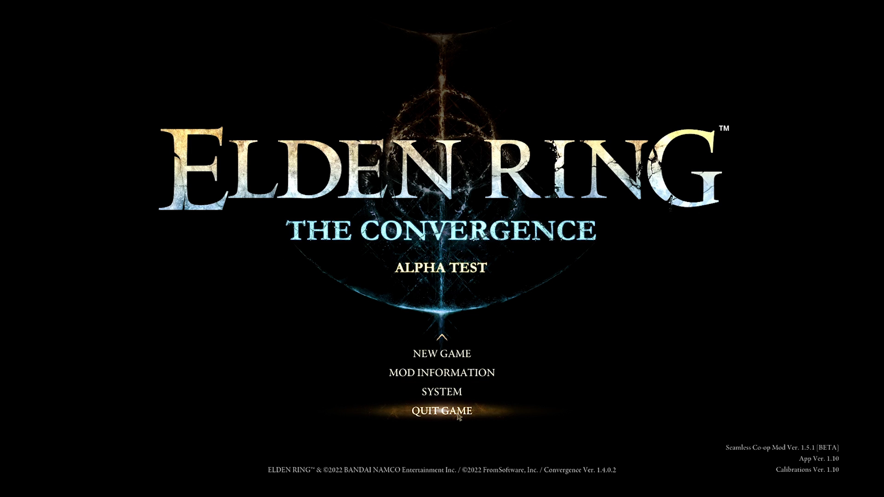
pyautogui.scroll(4, 443, 405)
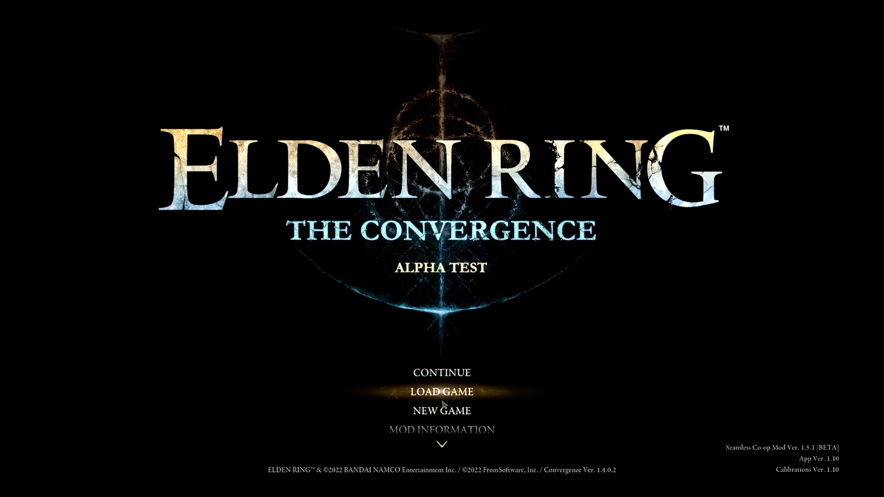
pyautogui.scroll(-4, 441, 389)
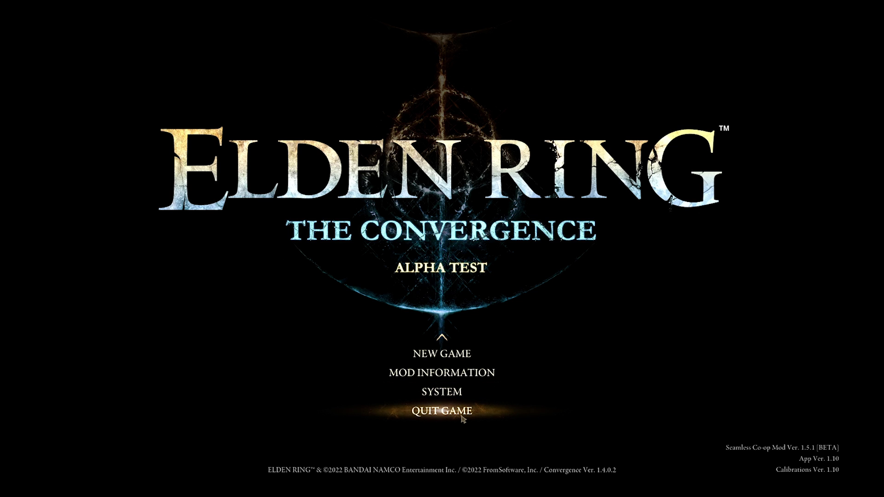
pyautogui.scroll(4, 457, 409)
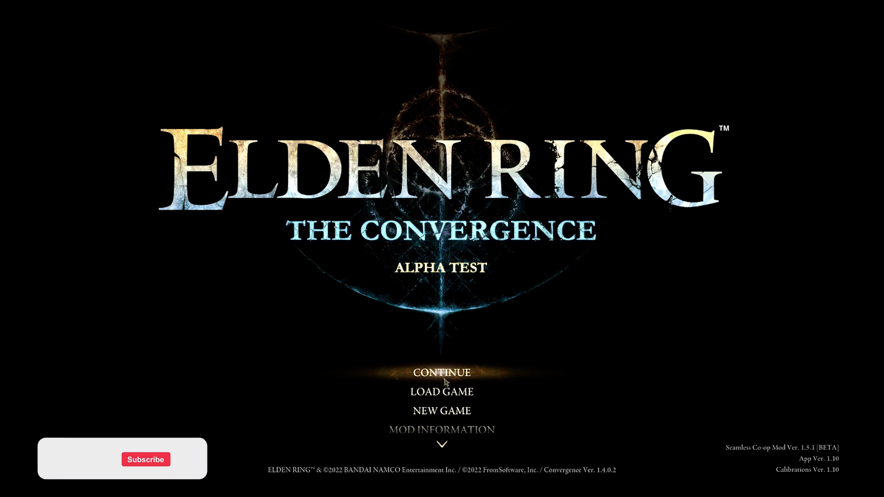
pyautogui.scroll(-1, 446, 381)
pyautogui.scroll(-2, 446, 381)
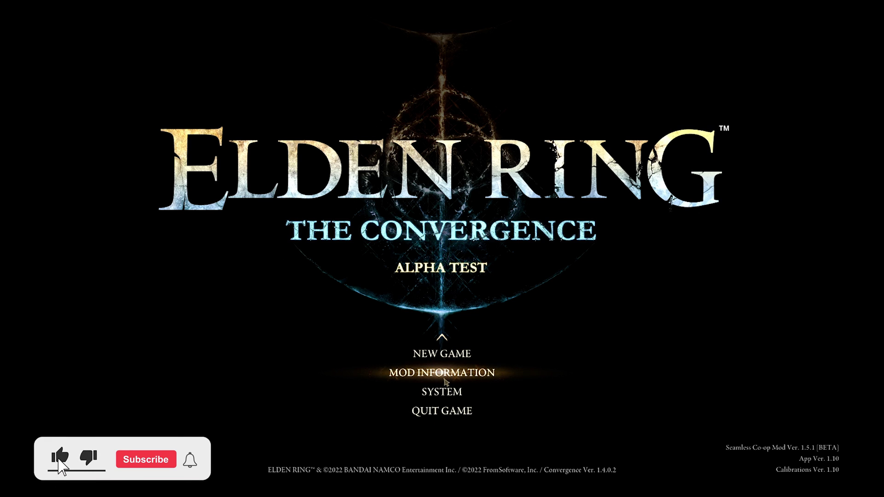
pyautogui.scroll(3, 445, 381)
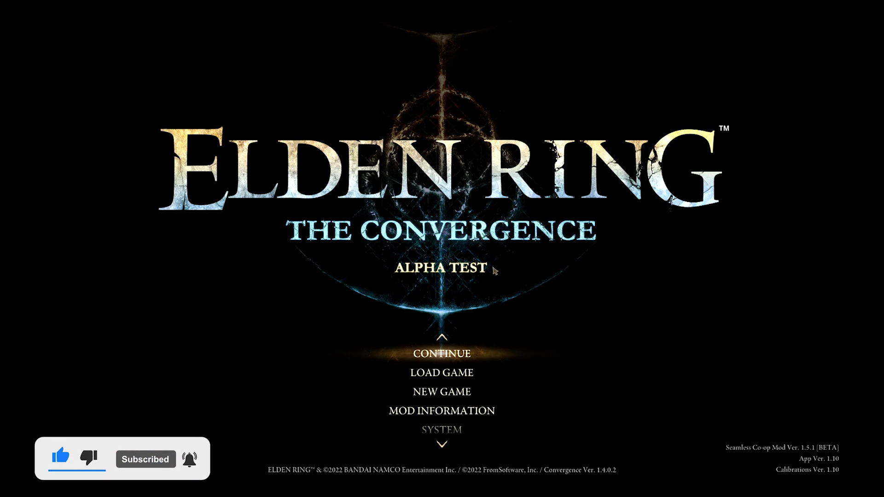
pyautogui.scroll(-2, 448, 405)
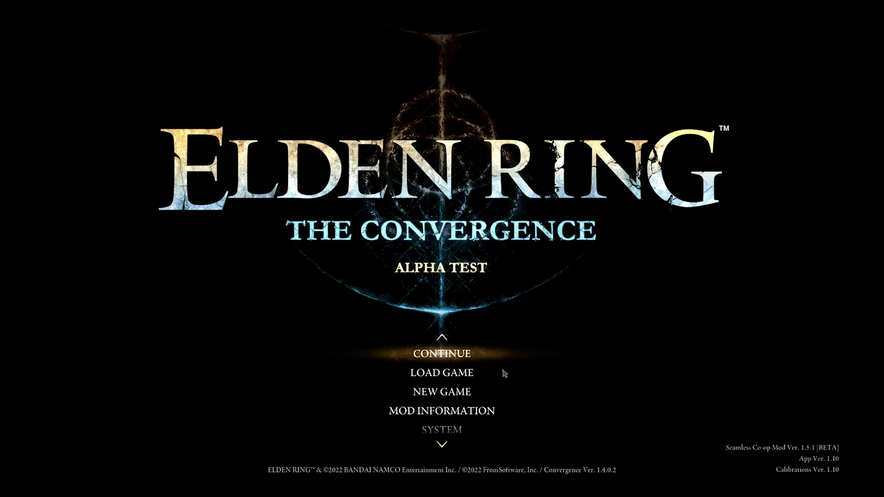
pyautogui.scroll(-4, 504, 374)
pyautogui.scroll(3, 457, 413)
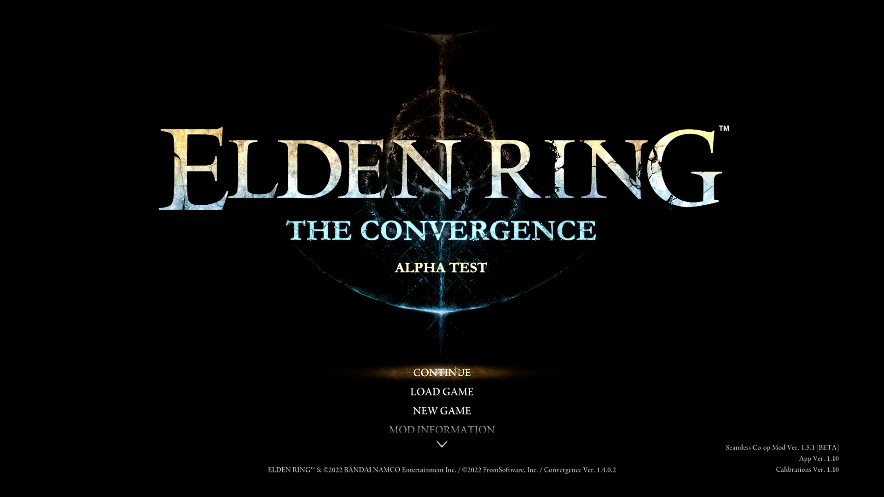
pyautogui.press('Return')
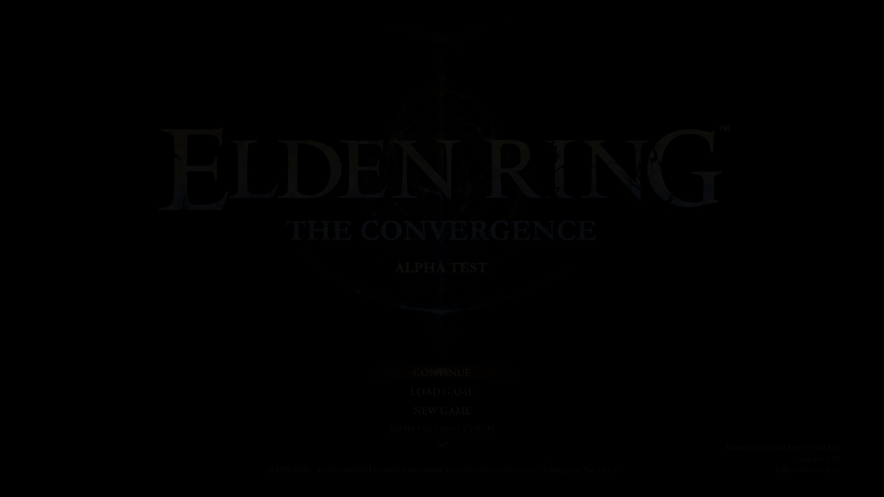